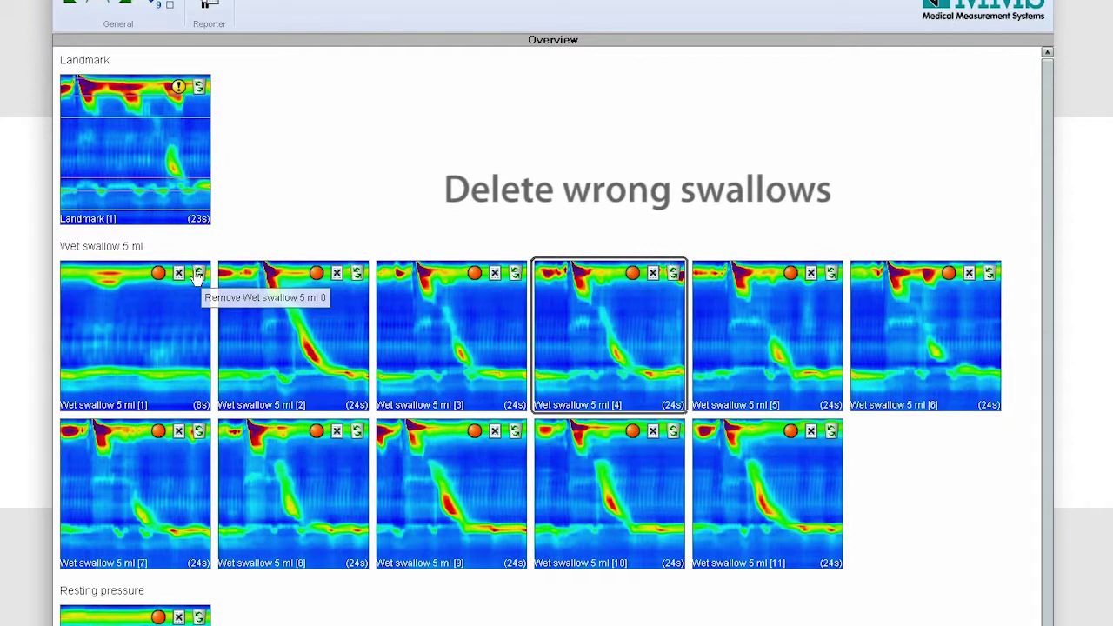
# Delete the short 8-second first Wet swallow 5 ml from the study overview
pyautogui.click(195, 273)
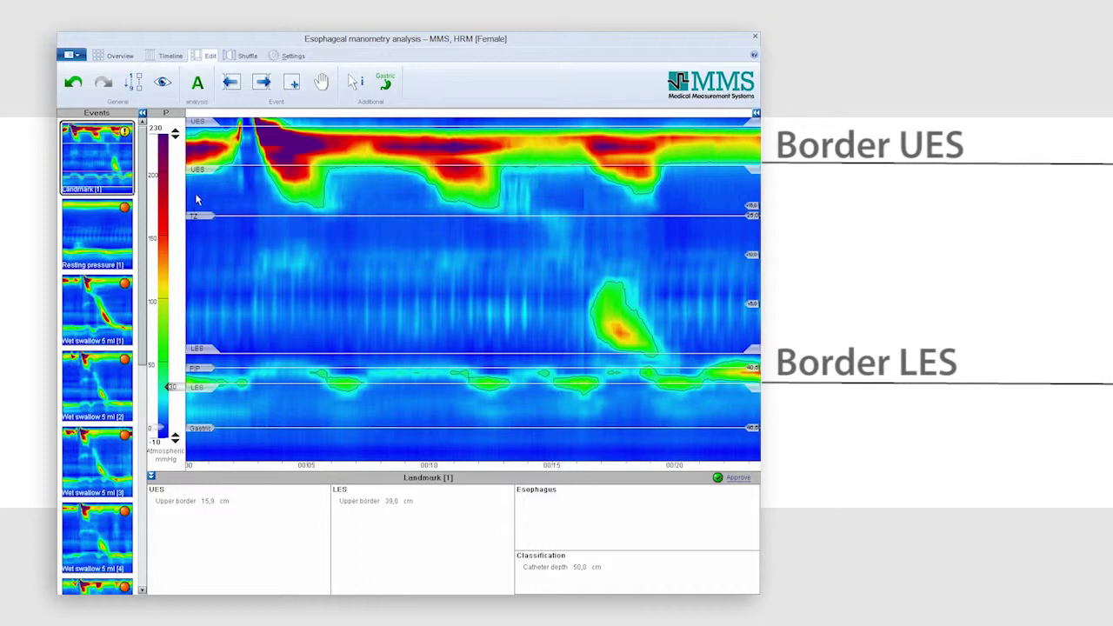
# Drag the UES upper border and the LES border onto their sphincter pressure bands
pyautogui.moveTo(197, 167); pyautogui.dragTo(196, 174)
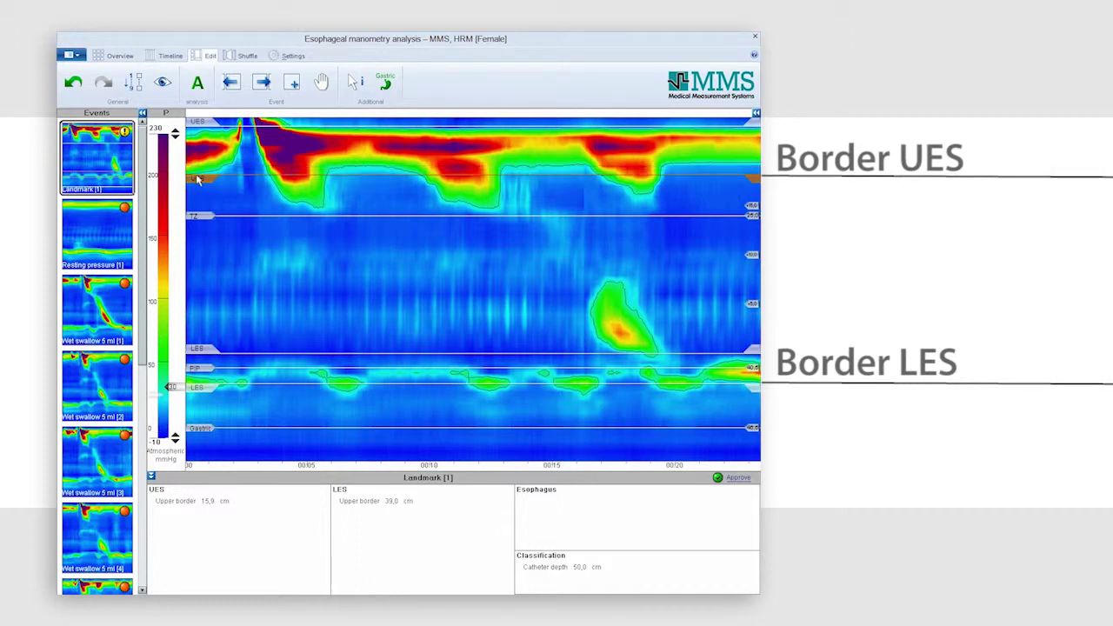
pyautogui.moveTo(197, 174); pyautogui.dragTo(197, 177)
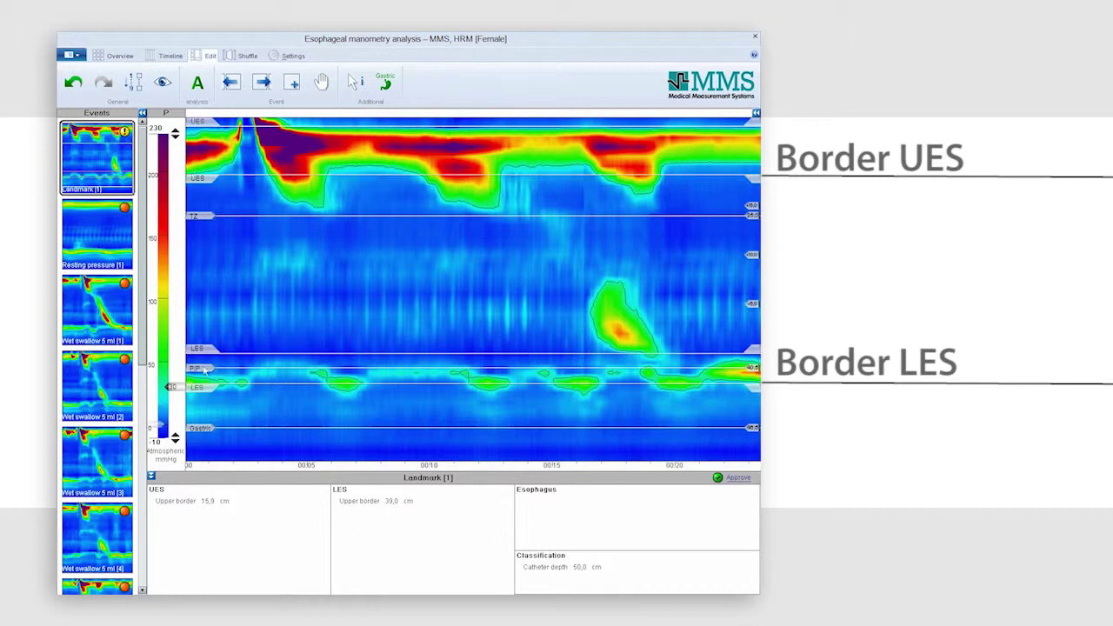
pyautogui.moveTo(201, 385); pyautogui.dragTo(201, 398)
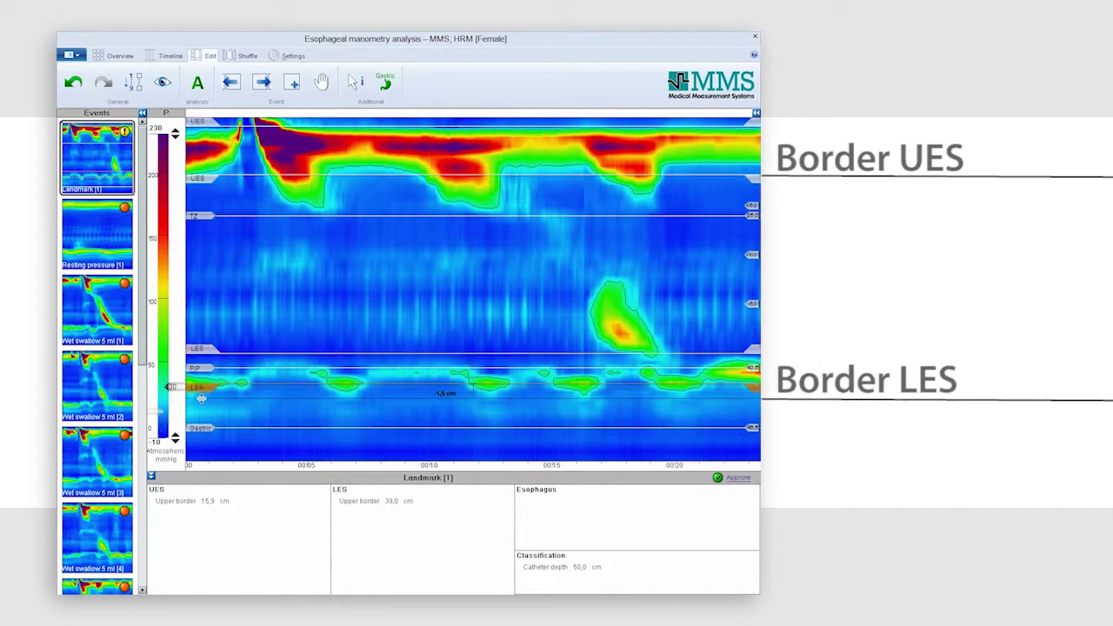
# Lower the PIP marker, set the LES upper border to 40.0 cm, and move the transition zone line
pyautogui.click(197, 369)
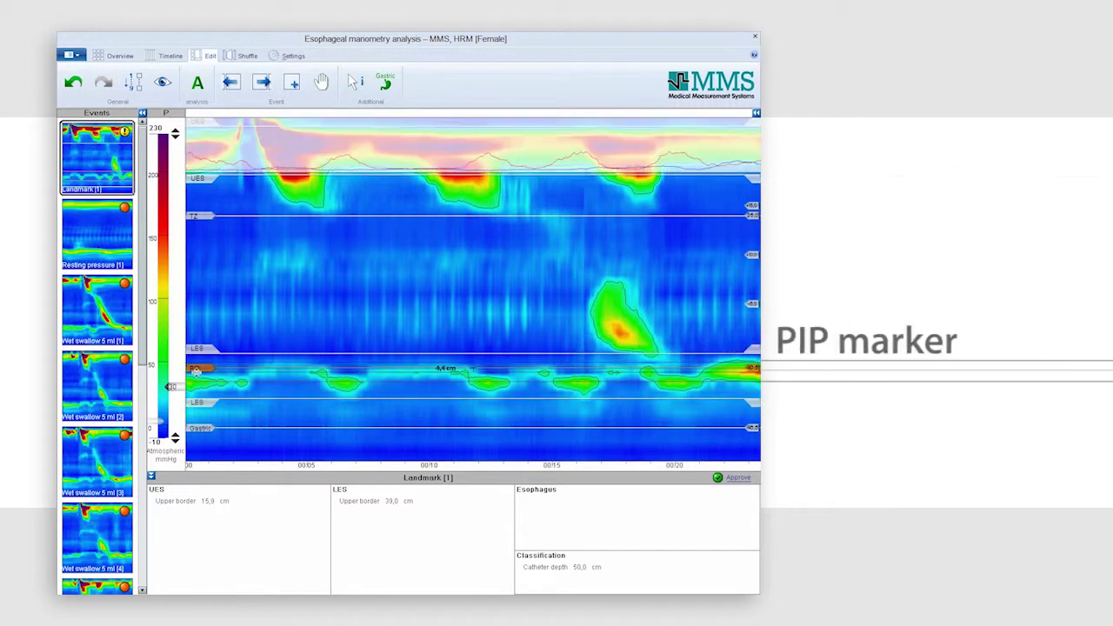
pyautogui.moveTo(196, 370); pyautogui.dragTo(197, 382)
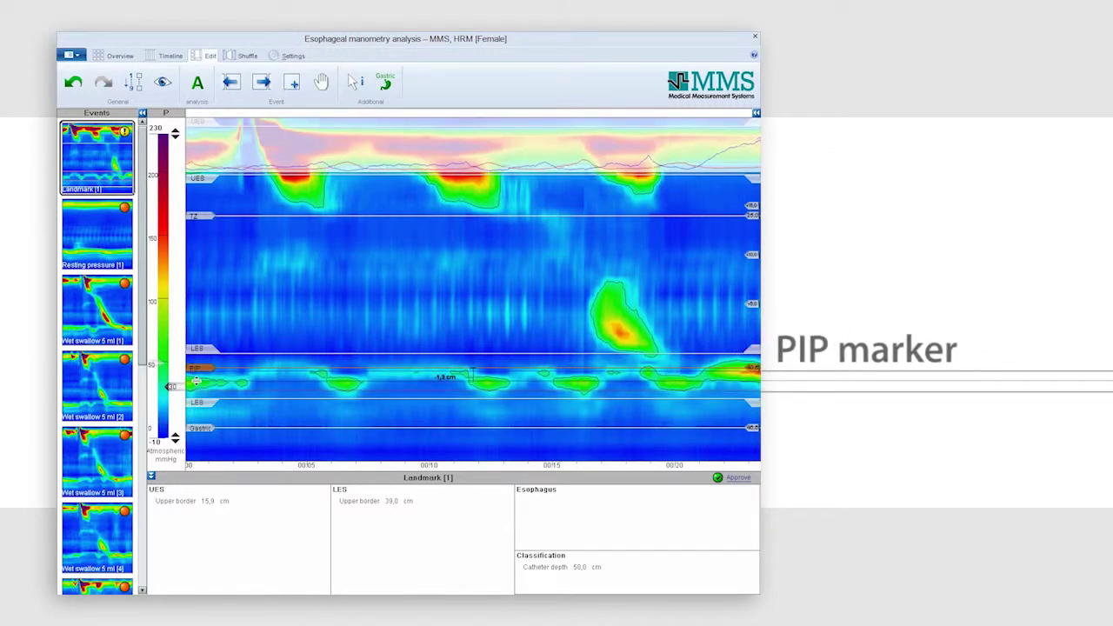
pyautogui.click(197, 353)
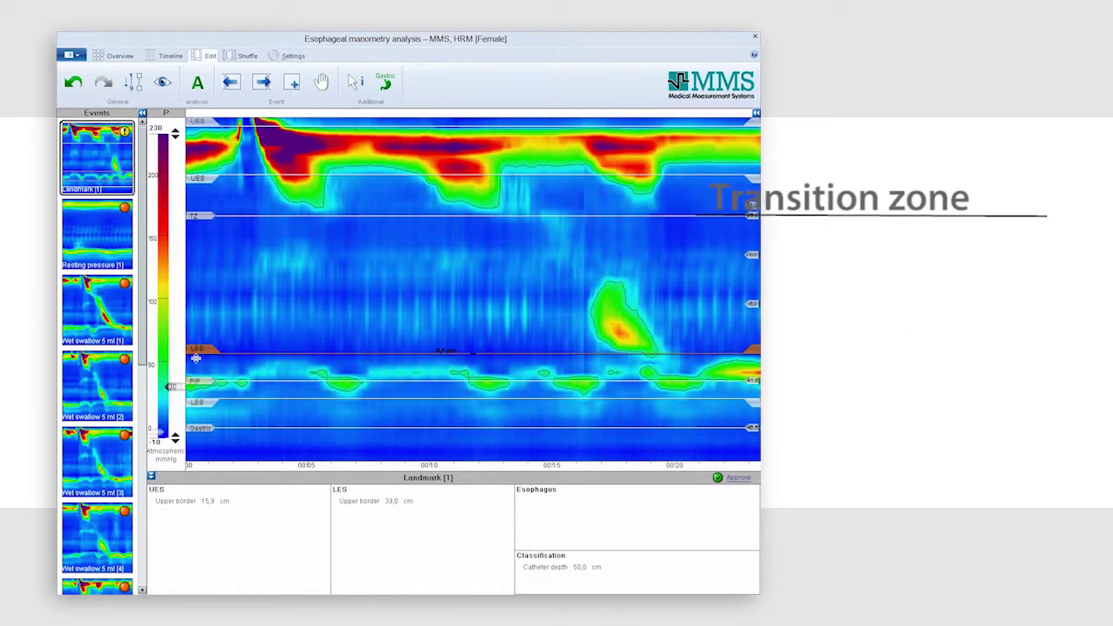
pyautogui.moveTo(197, 357); pyautogui.dragTo(197, 366)
pyautogui.click(197, 224)
pyautogui.moveTo(196, 223); pyautogui.dragTo(196, 270)
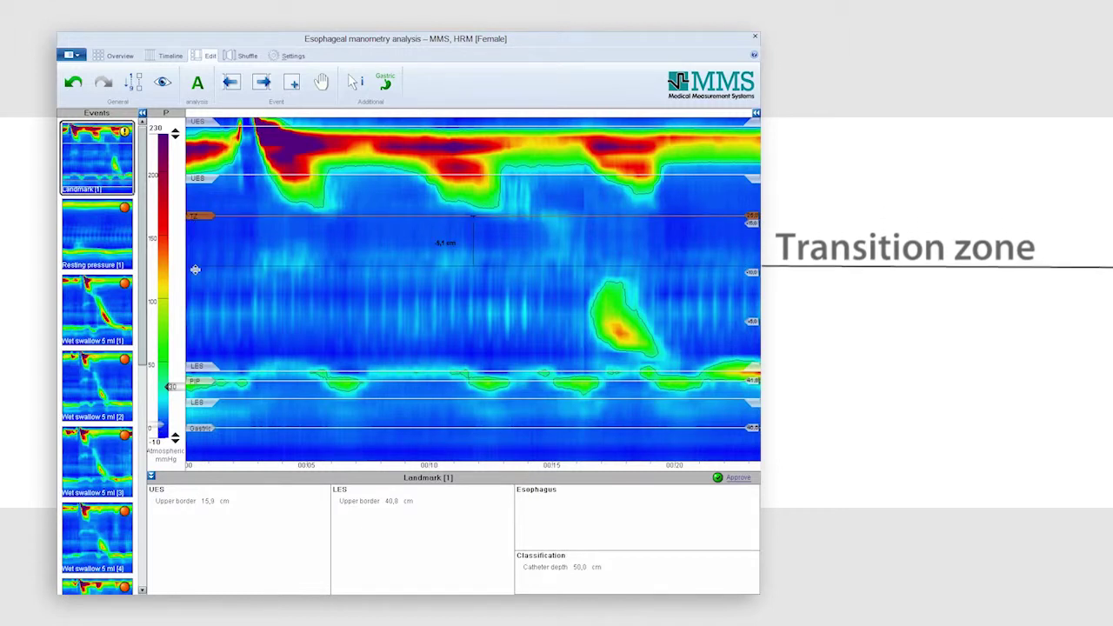
# Finish placing the transition zone, approve the landmark, then approve wet swallows 1 and 2
pyautogui.moveTo(195, 269); pyautogui.dragTo(196, 272)
pyautogui.click(735, 478)
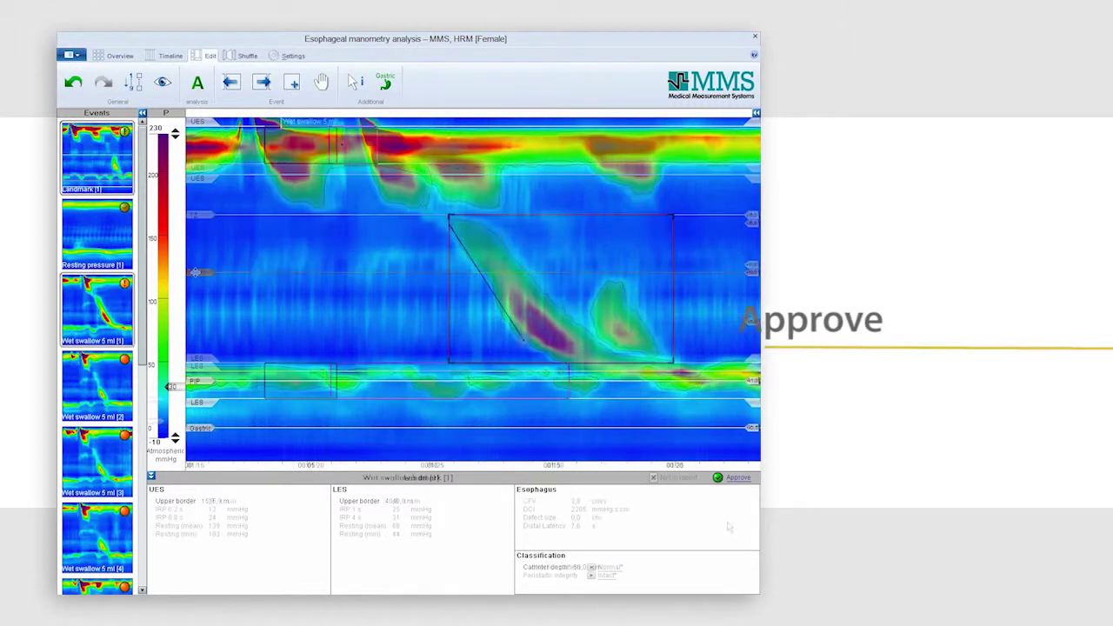
pyautogui.click(737, 480)
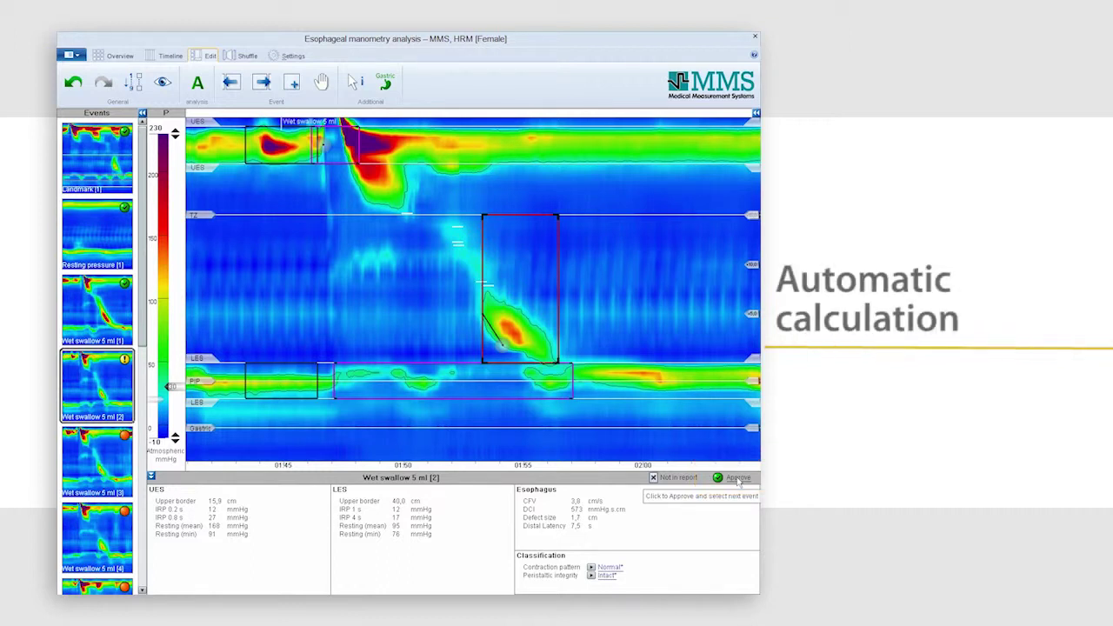
pyautogui.click(737, 480)
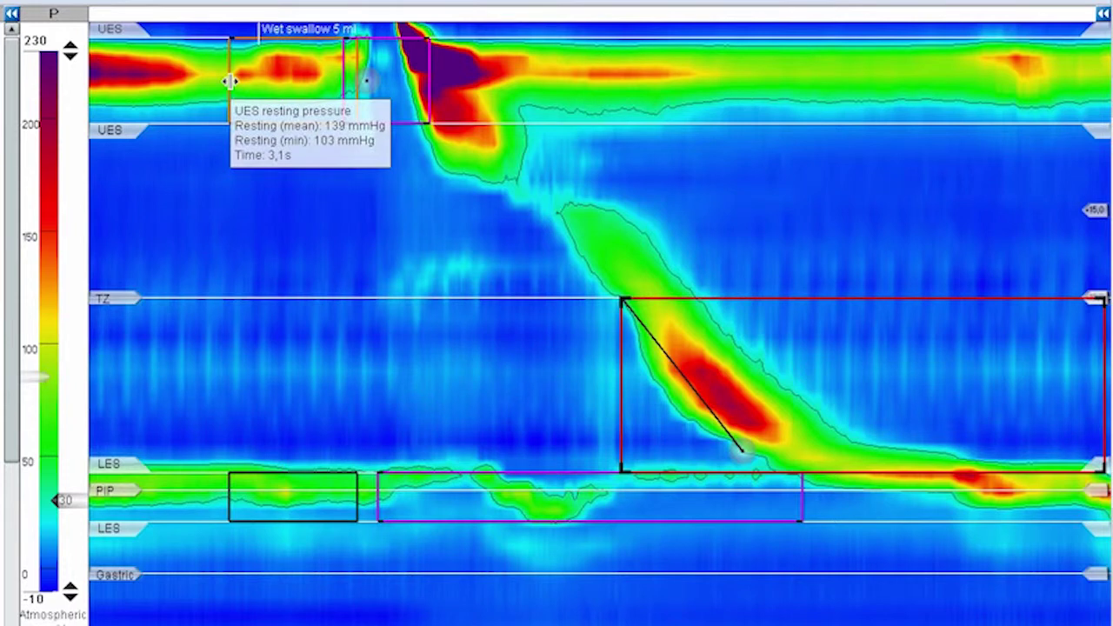
pyautogui.moveTo(623, 322)
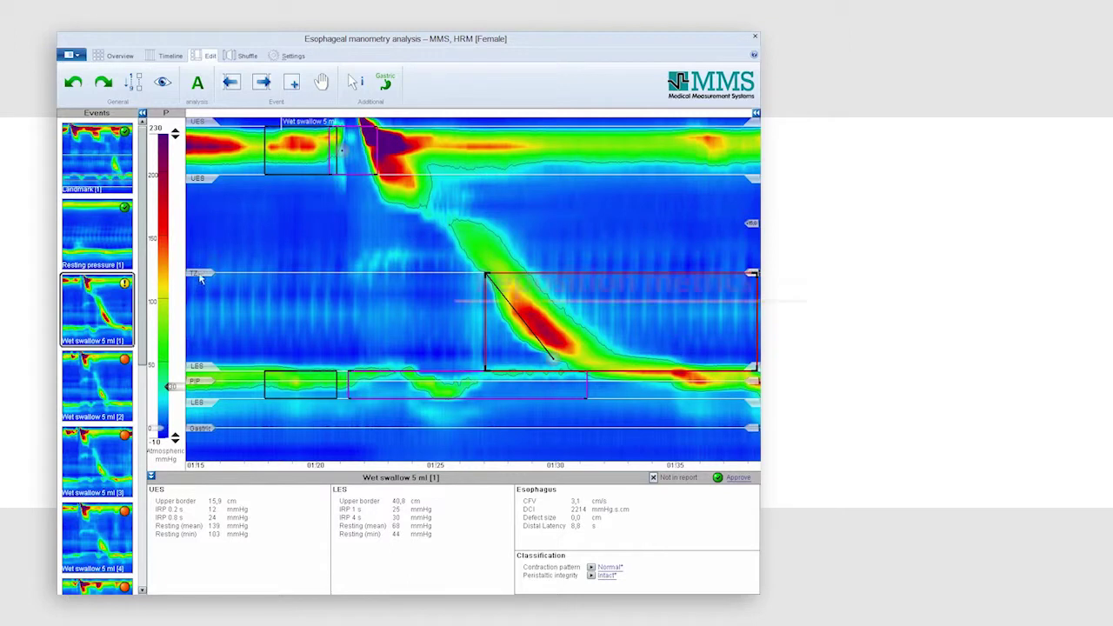
# Adjust a metric marker, review contraction pattern and peristaltic integrity options, then approve swallows 1 and 2
pyautogui.moveTo(200, 277); pyautogui.dragTo(200, 218)
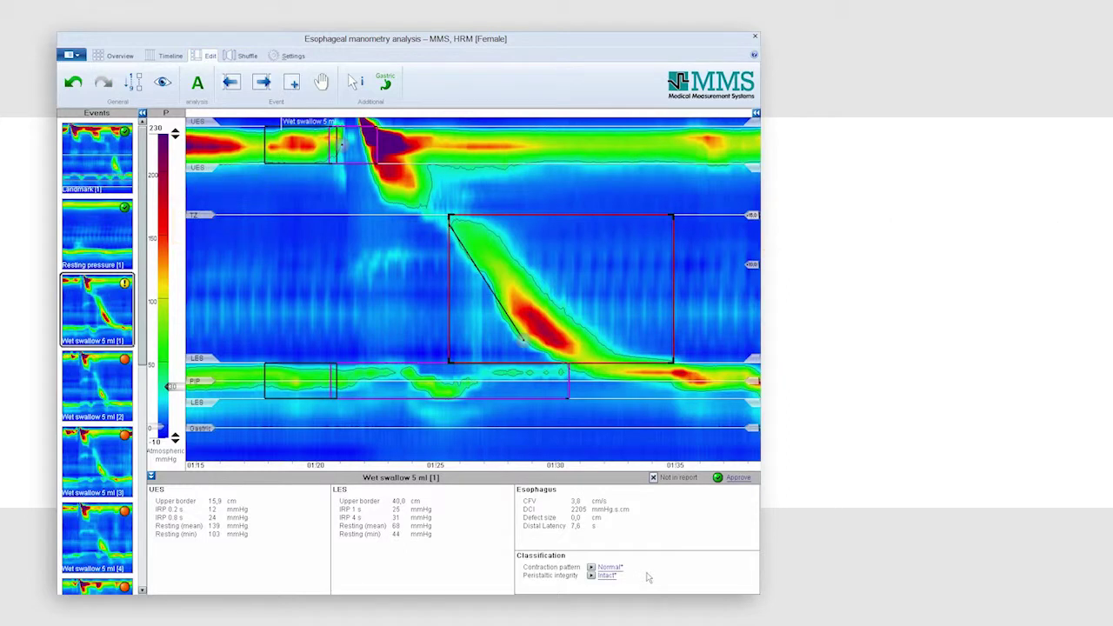
pyautogui.click(591, 567)
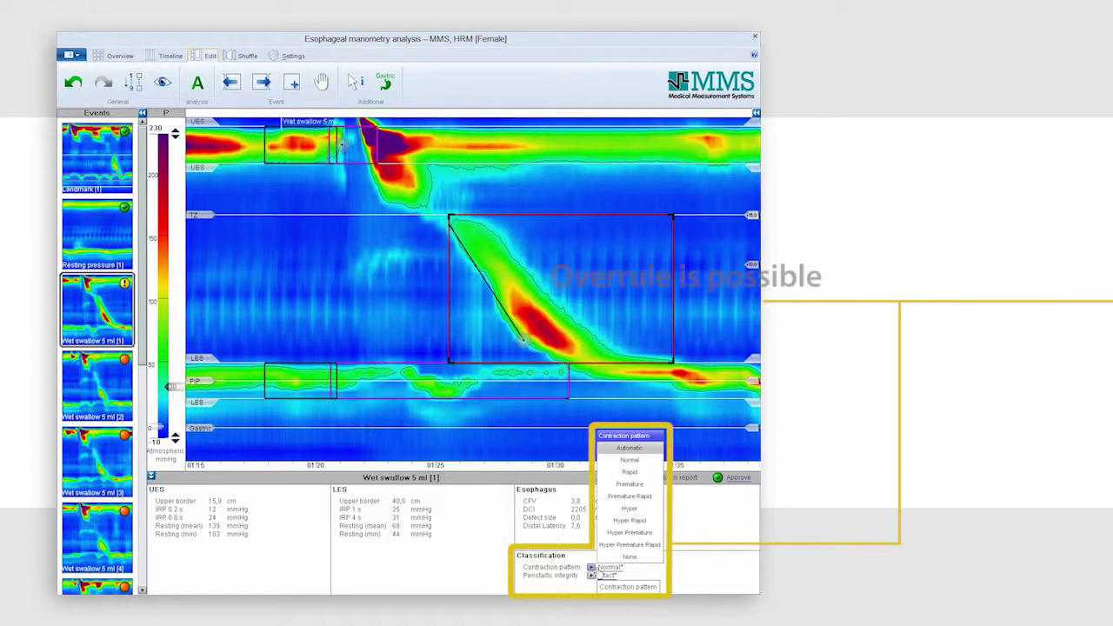
pyautogui.click(600, 577)
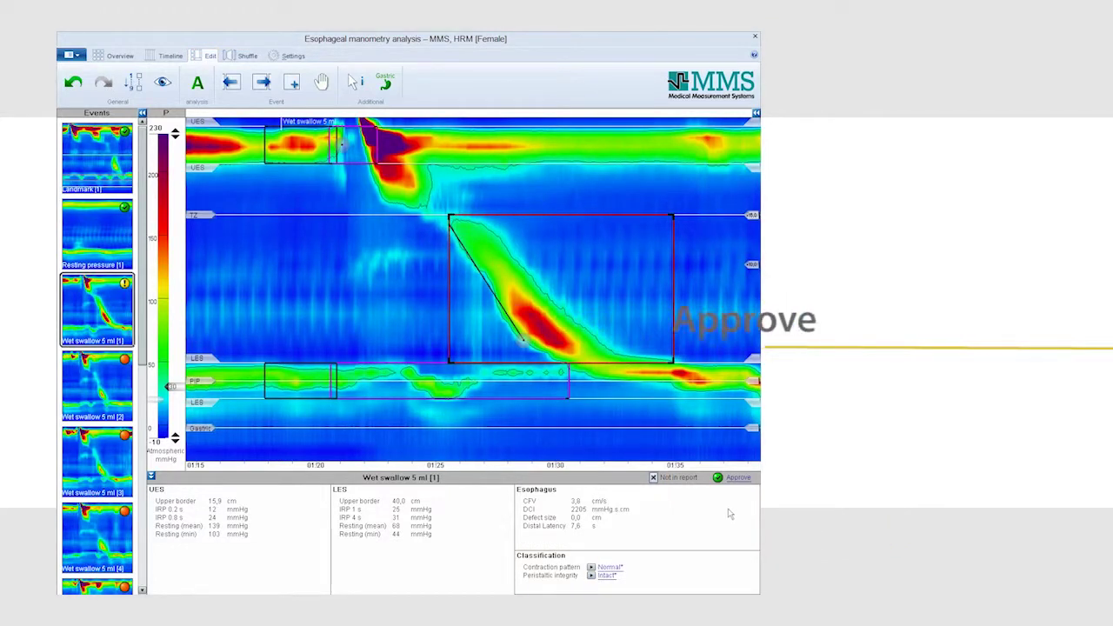
pyautogui.click(738, 479)
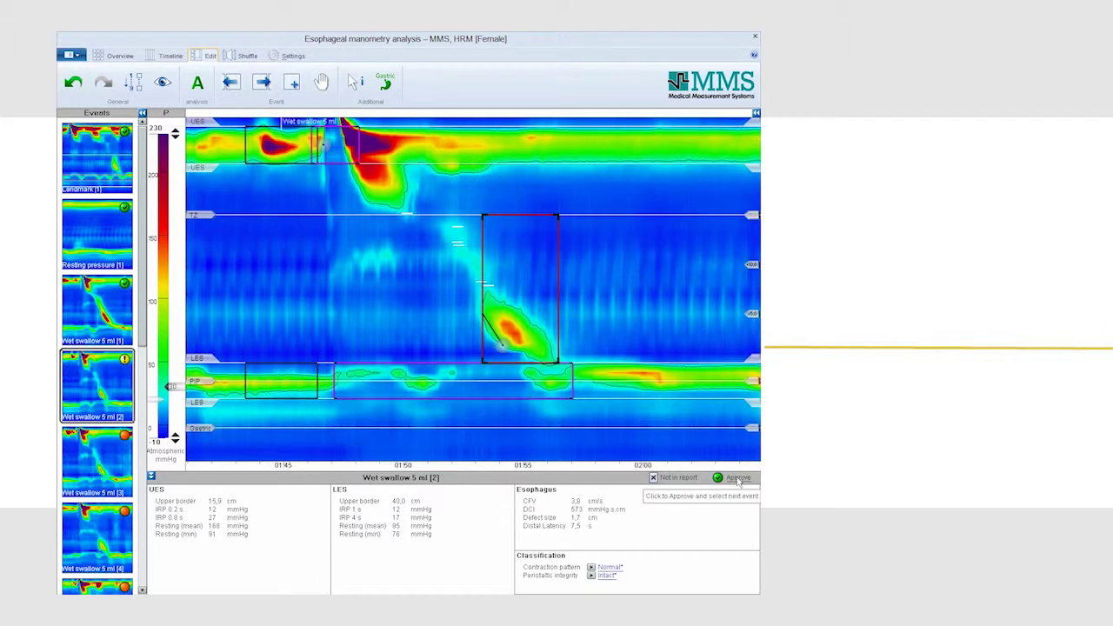
pyautogui.click(738, 478)
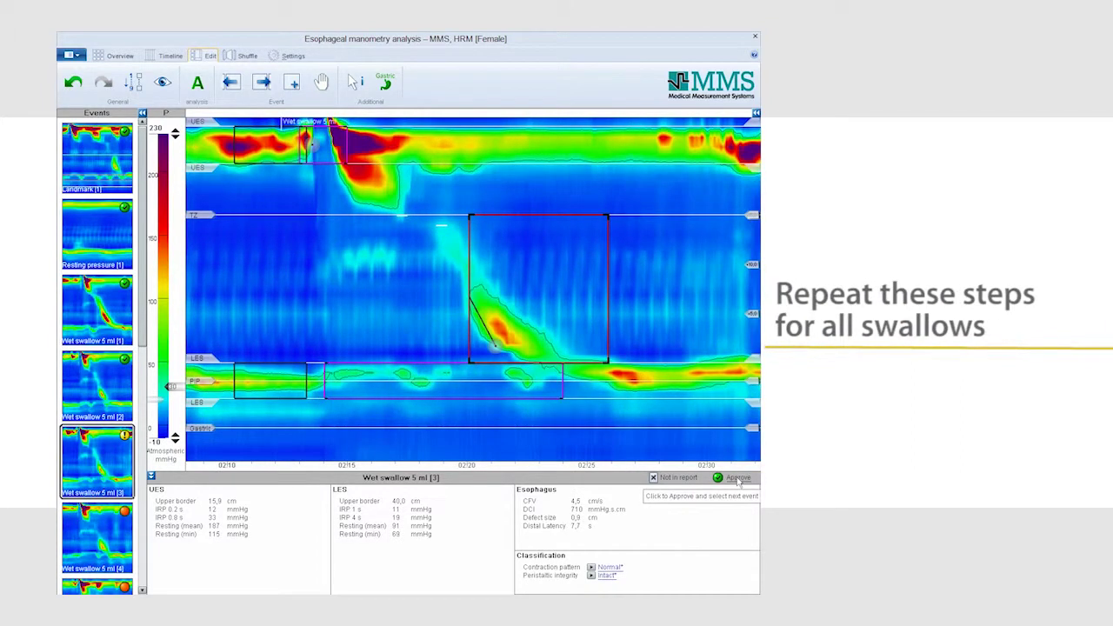
# Approve the current swallow, then change the averaged swallows' Chicago classification from EGJ outflow obstruction to Normal
pyautogui.click(739, 480)
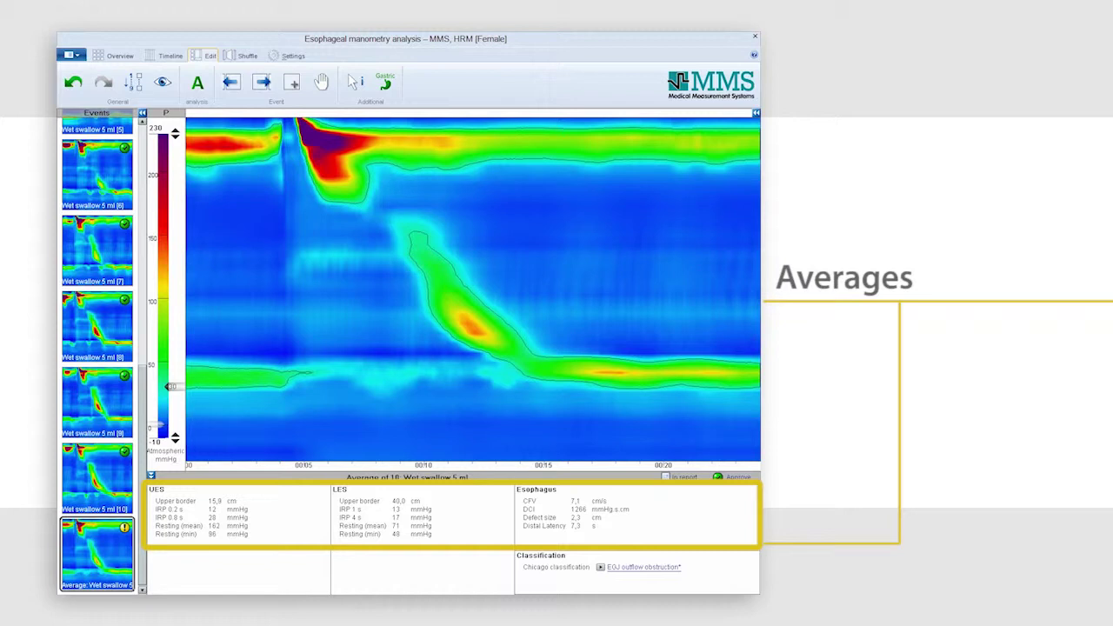
pyautogui.click(647, 568)
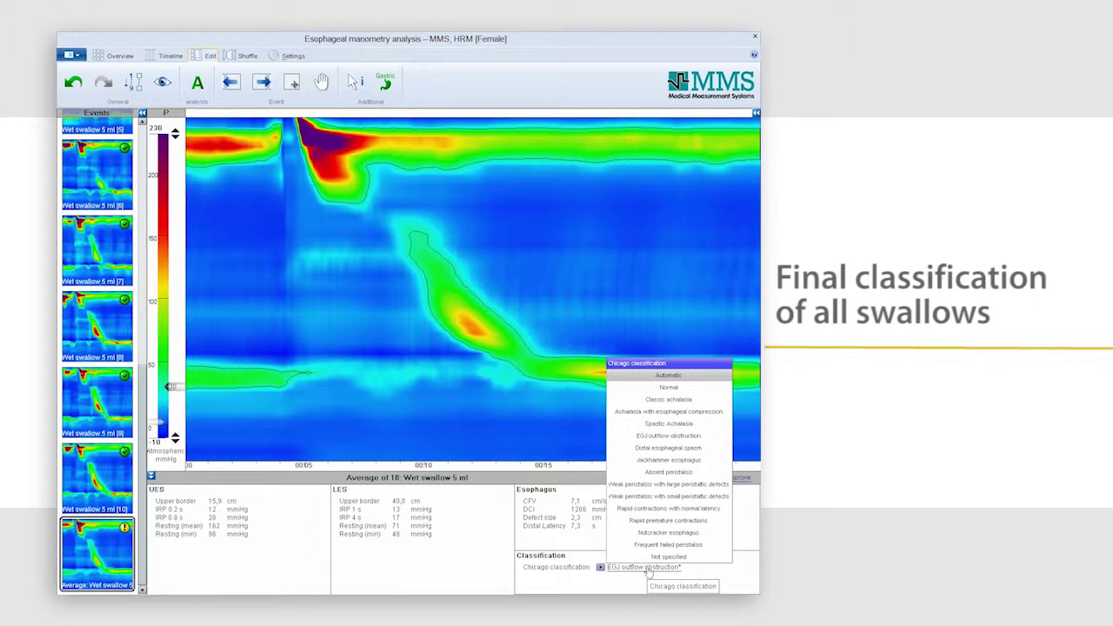
pyautogui.click(651, 391)
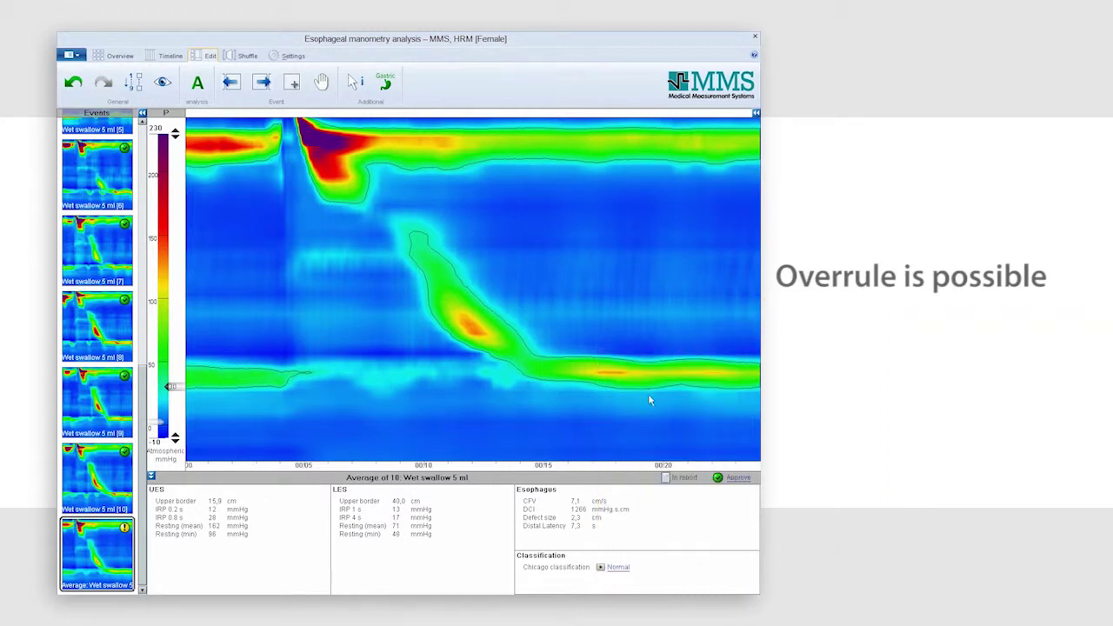
# Approve the averaged swallow and preview the report with the Esophageal Manometry HRM Study configuration
pyautogui.click(736, 477)
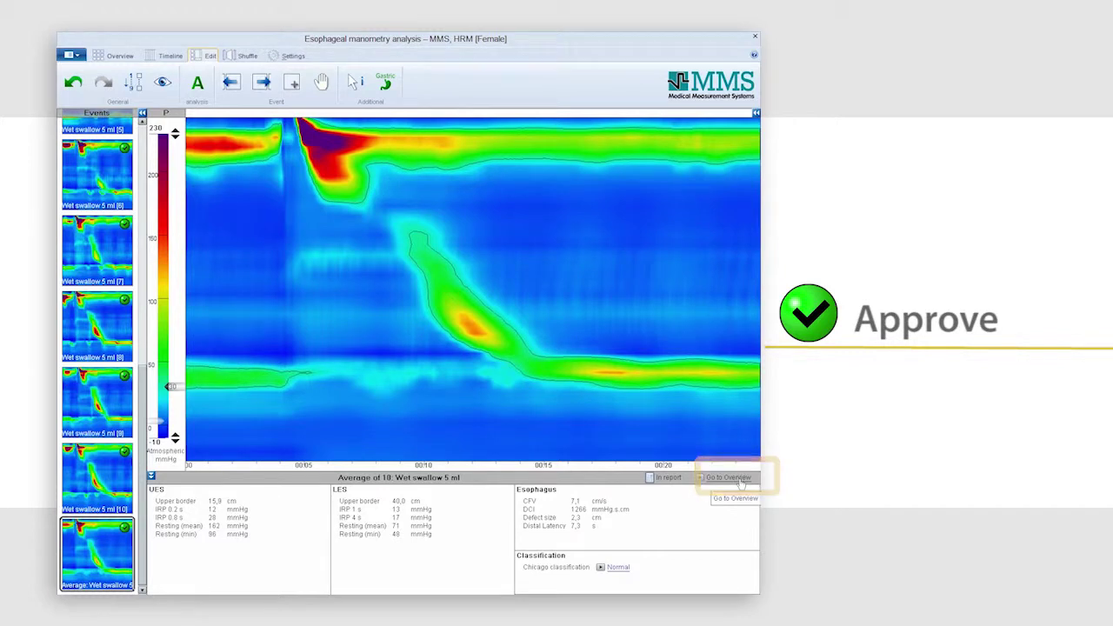
pyautogui.click(736, 478)
pyautogui.click(168, 84)
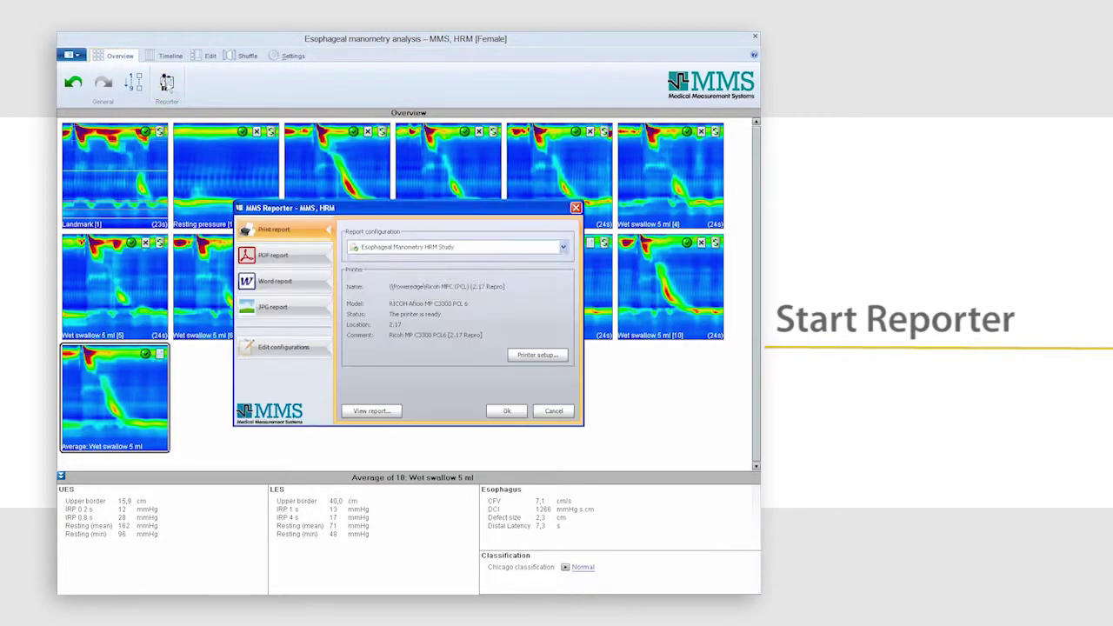
pyautogui.click(563, 247)
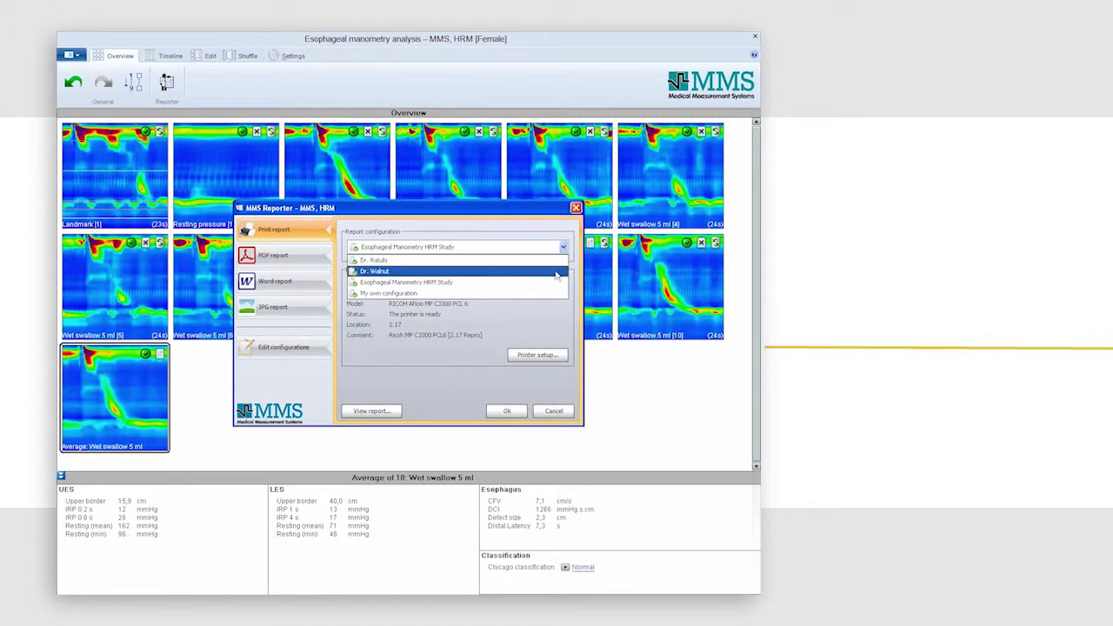
pyautogui.click(512, 284)
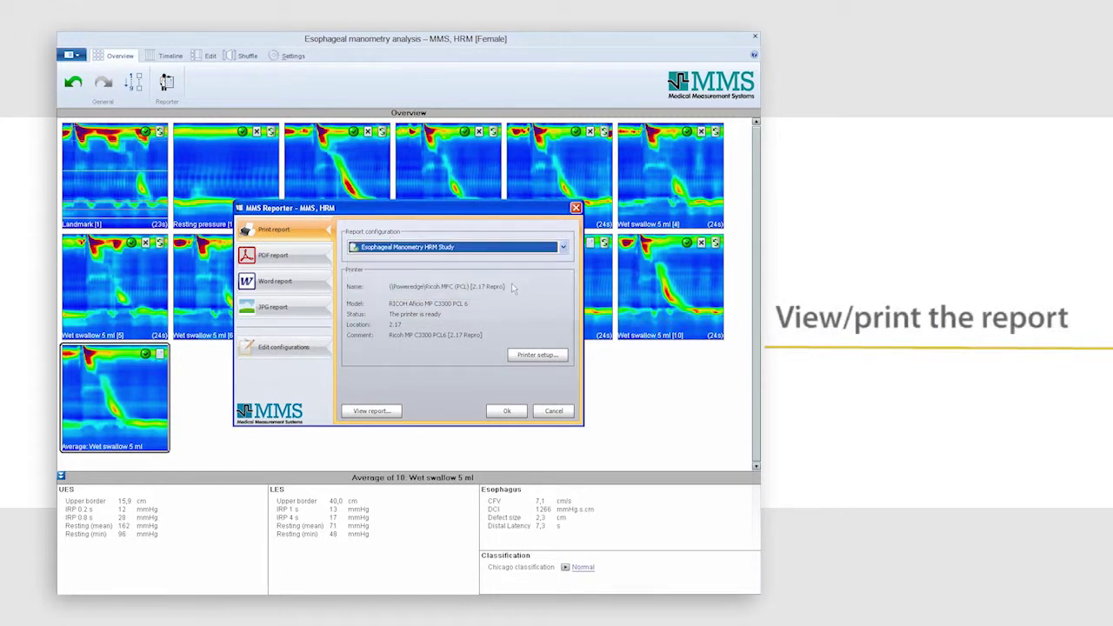
pyautogui.click(372, 411)
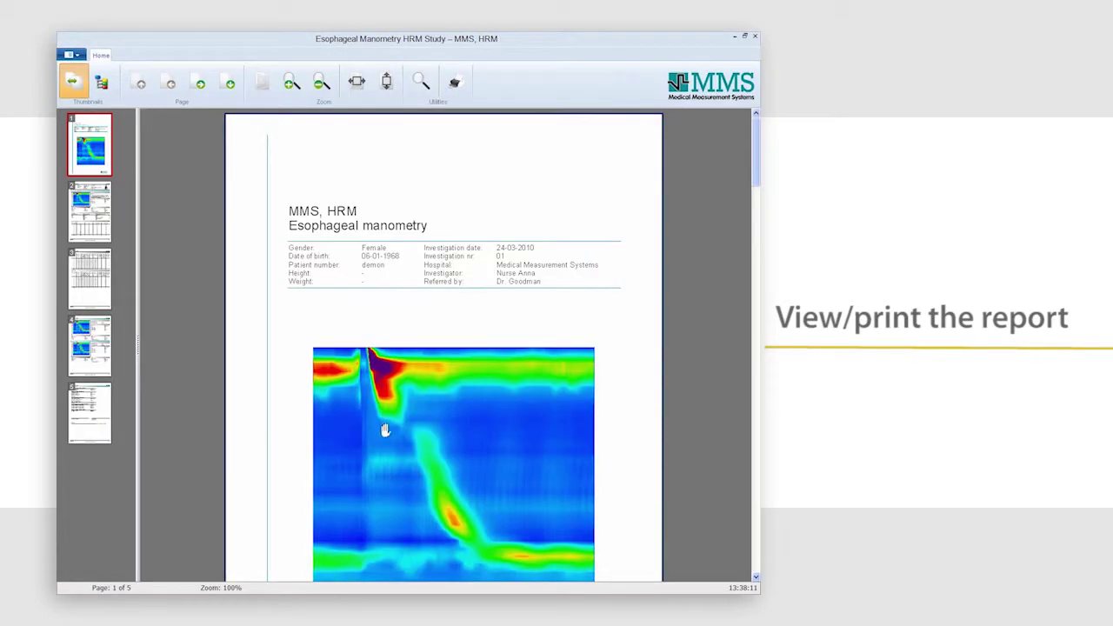
# Scroll the report preview, then jump to page 4 showing wet swallows 8 and 9
pyautogui.moveTo(385, 430); pyautogui.dragTo(370, 207)
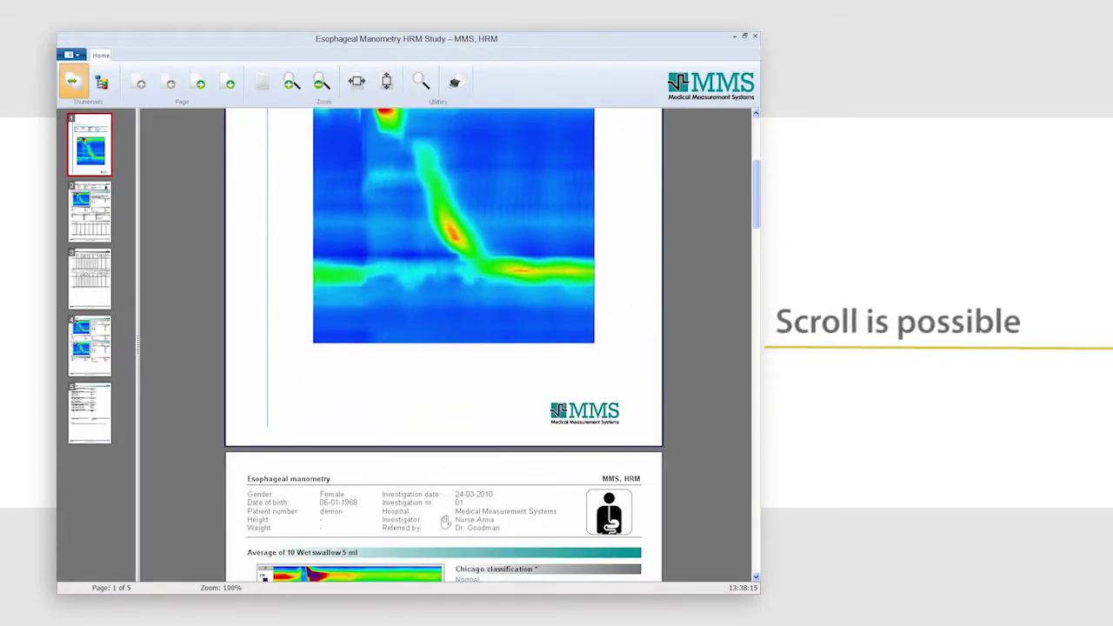
pyautogui.moveTo(446, 523); pyautogui.dragTo(427, 176)
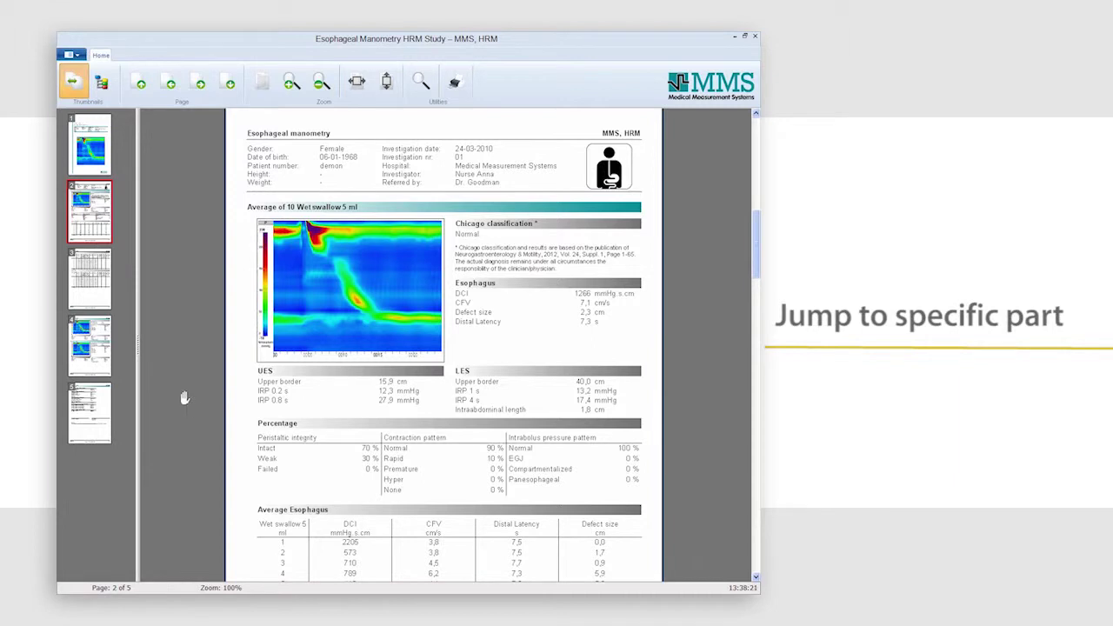
pyautogui.click(92, 358)
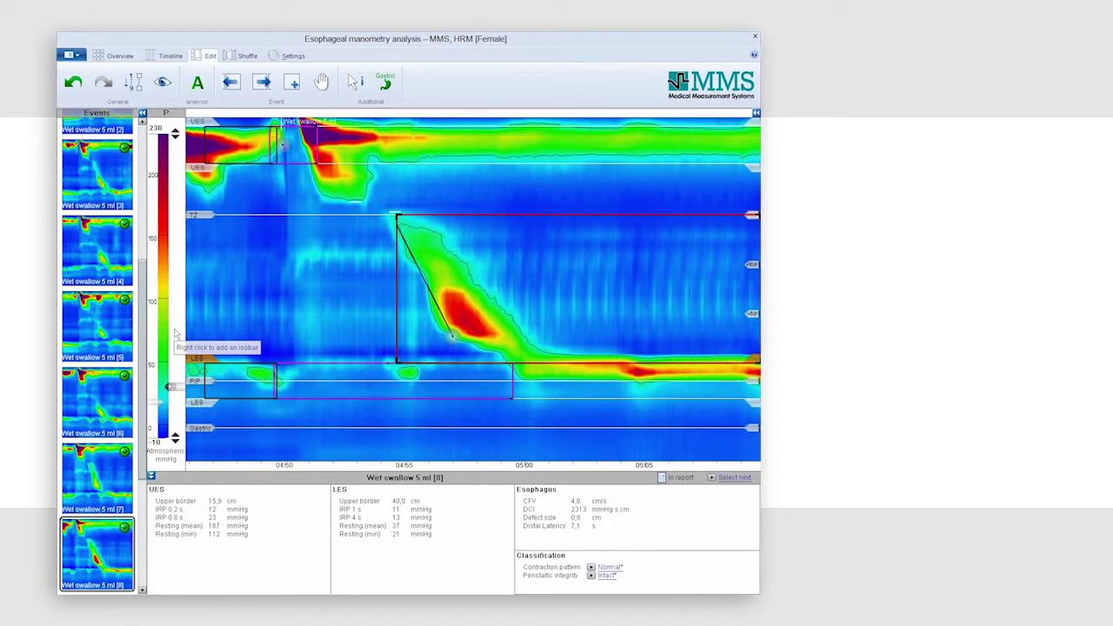
# Add an isobaric contour line, lower the pressure scale maximum, and tile impedance curves beside the plot
pyautogui.rightClick(175, 333)
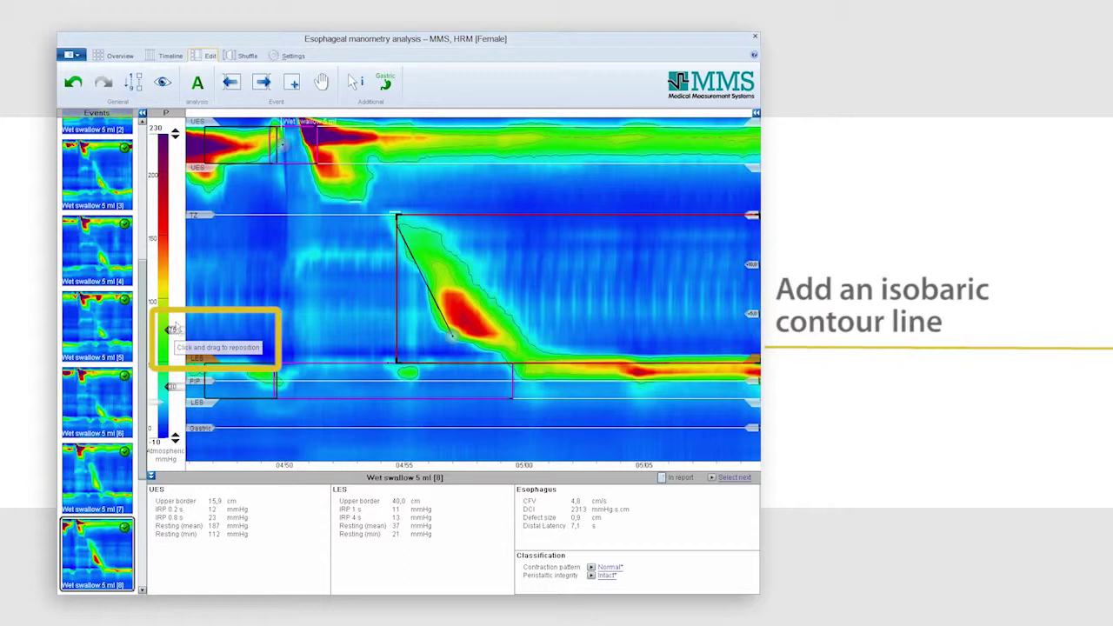
pyautogui.click(175, 137)
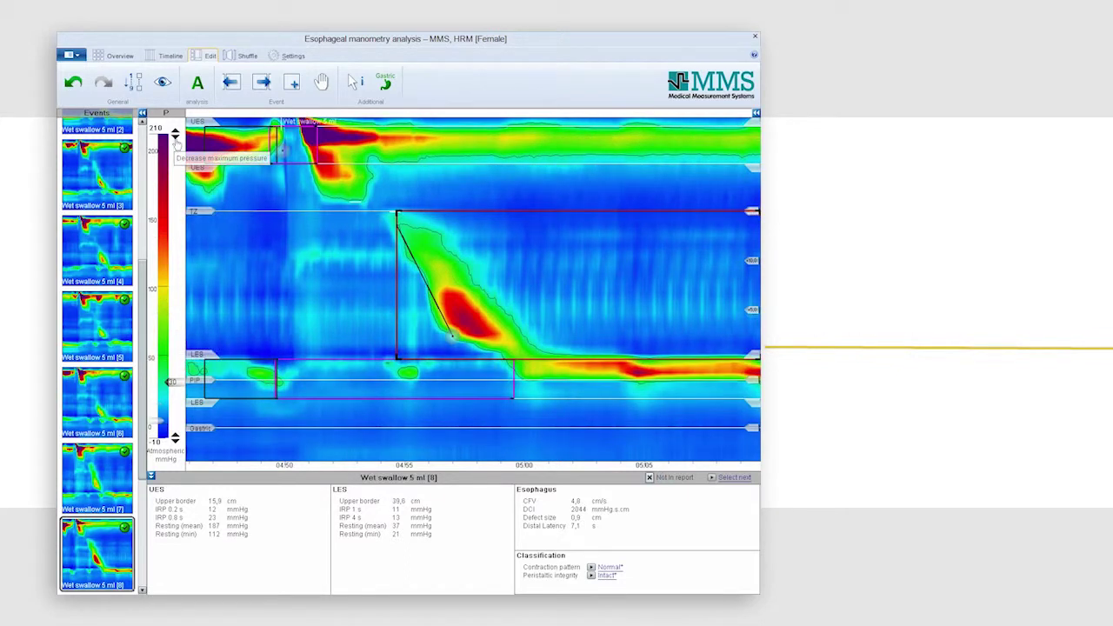
pyautogui.click(176, 139)
pyautogui.click(175, 137)
pyautogui.click(175, 137)
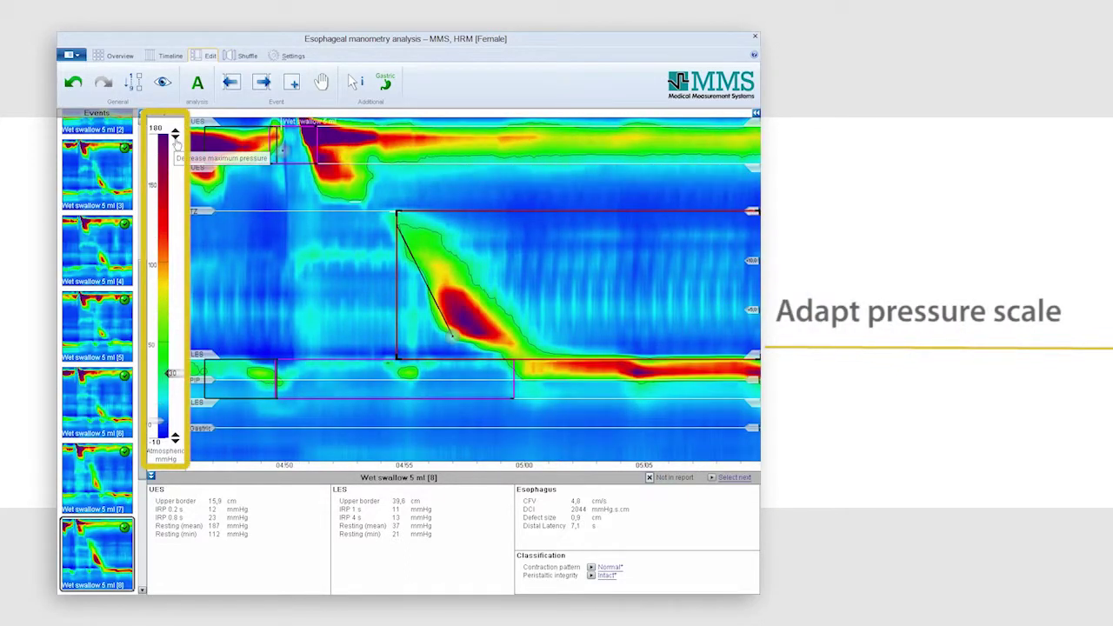
pyautogui.click(175, 138)
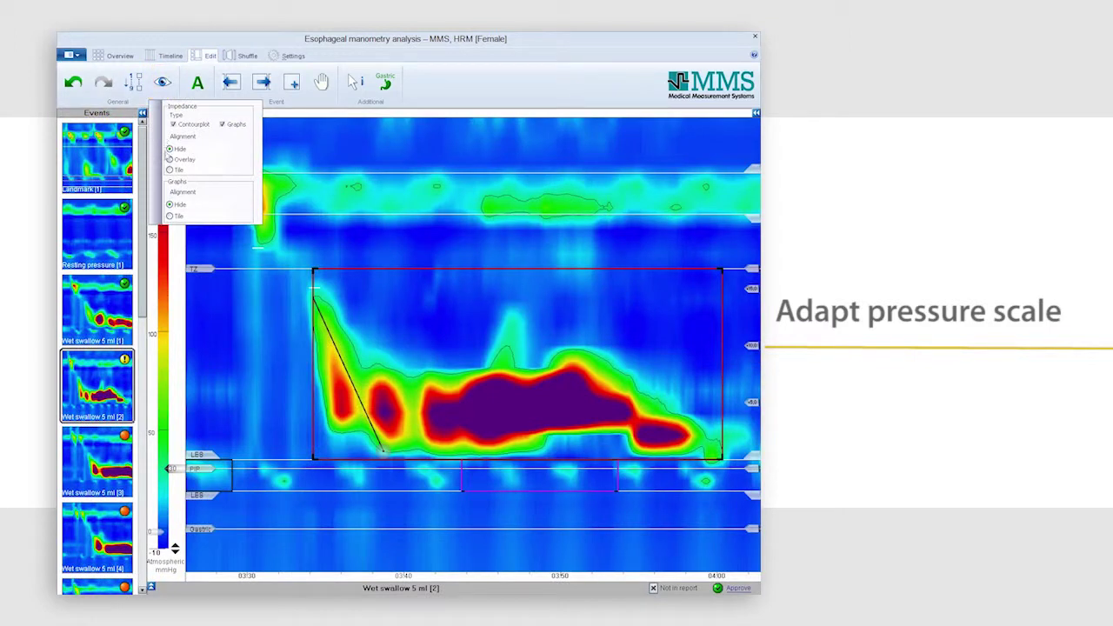
pyautogui.click(170, 159)
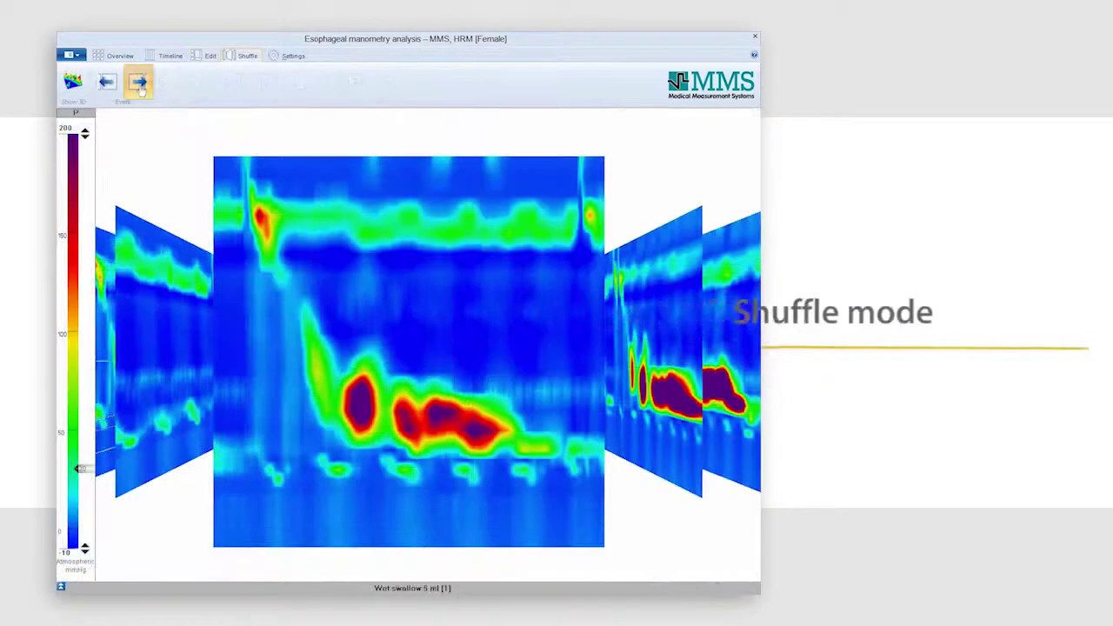
# Shuffle forward to wet swallow 4, display it in 3D and tilt the surface
pyautogui.click(140, 87)
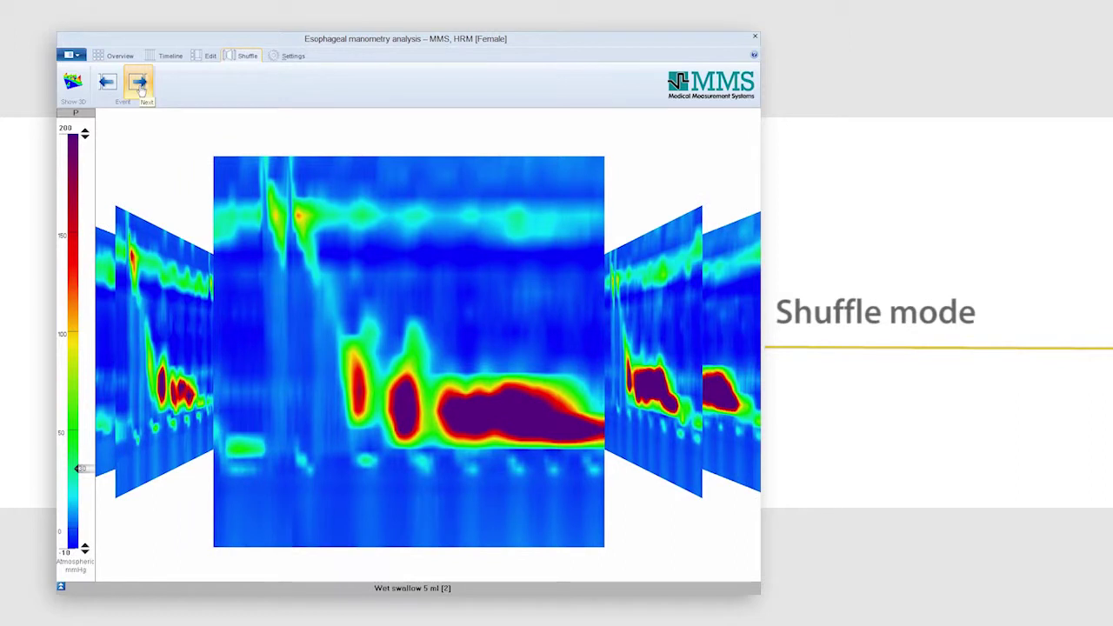
pyautogui.click(140, 88)
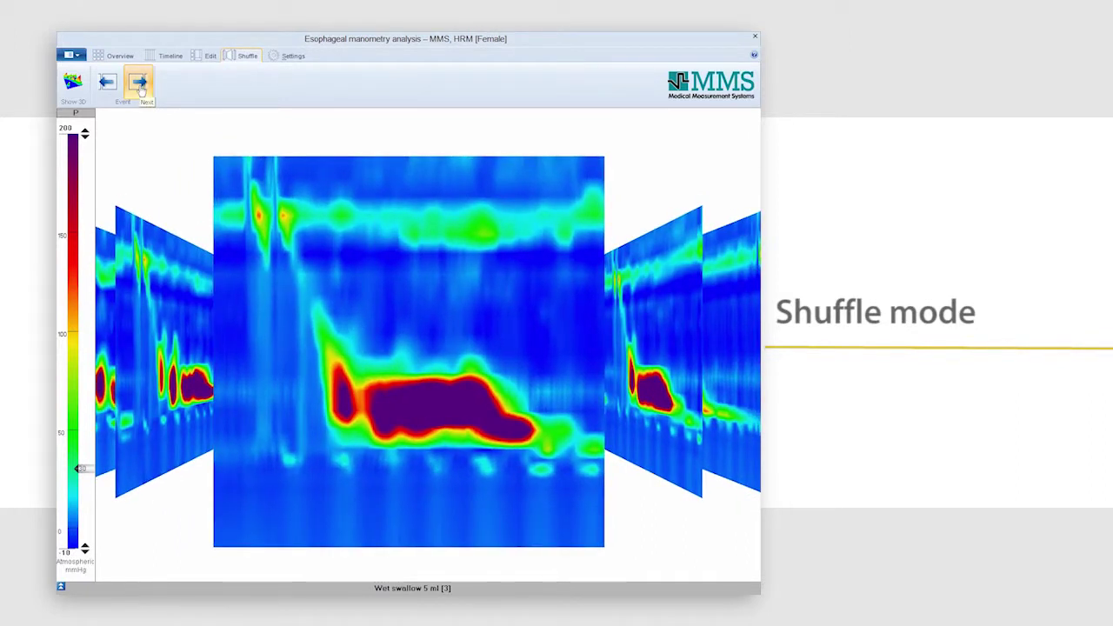
pyautogui.click(140, 88)
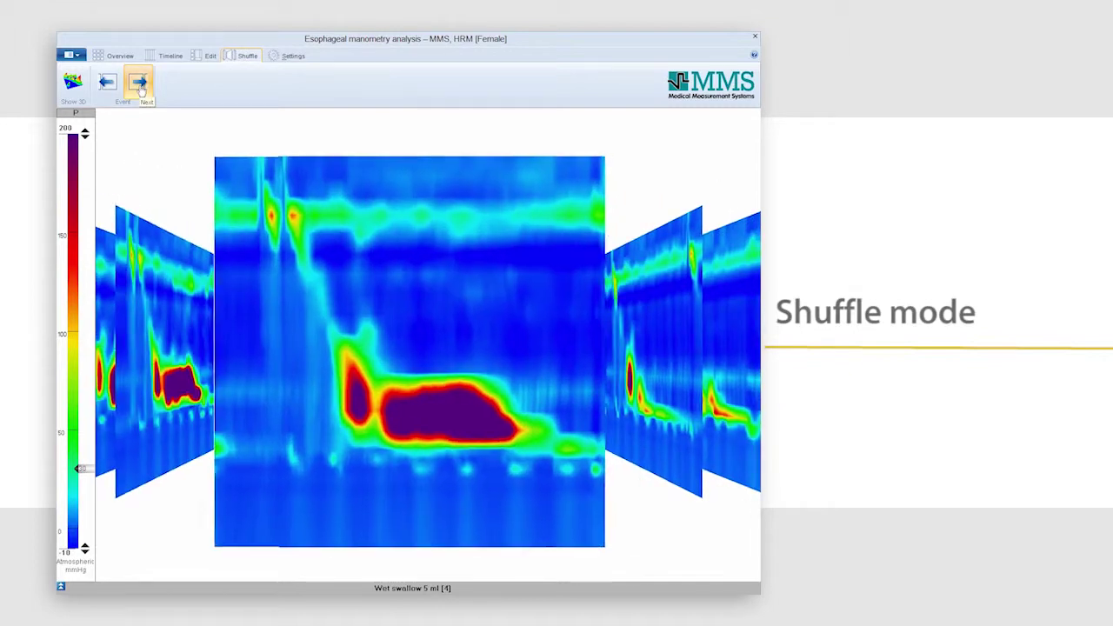
pyautogui.click(71, 82)
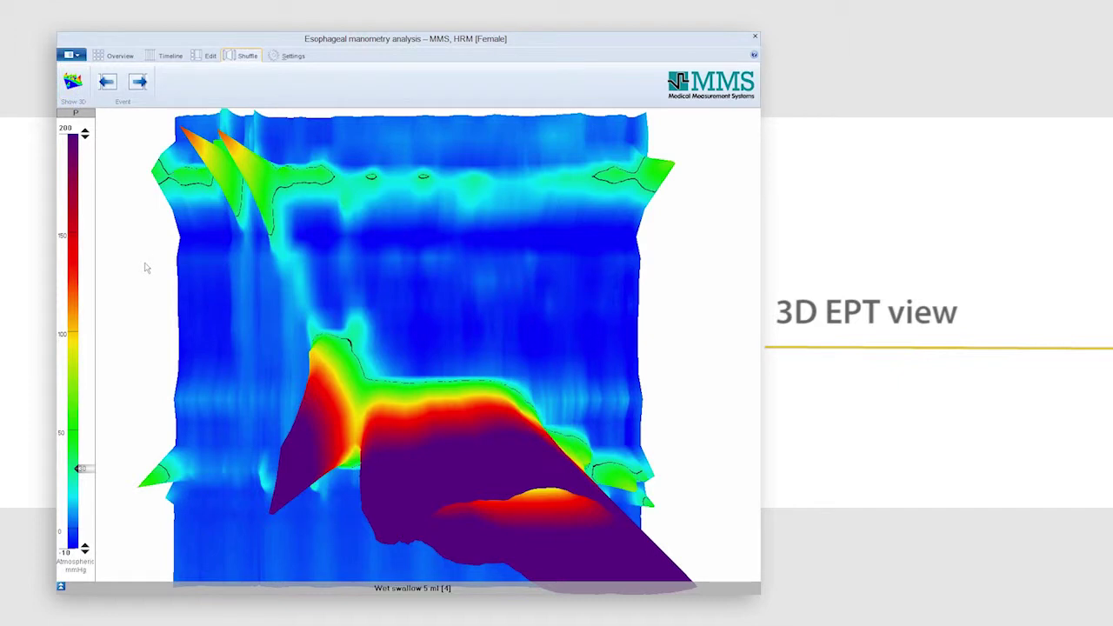
pyautogui.moveTo(147, 266); pyautogui.dragTo(146, 142)
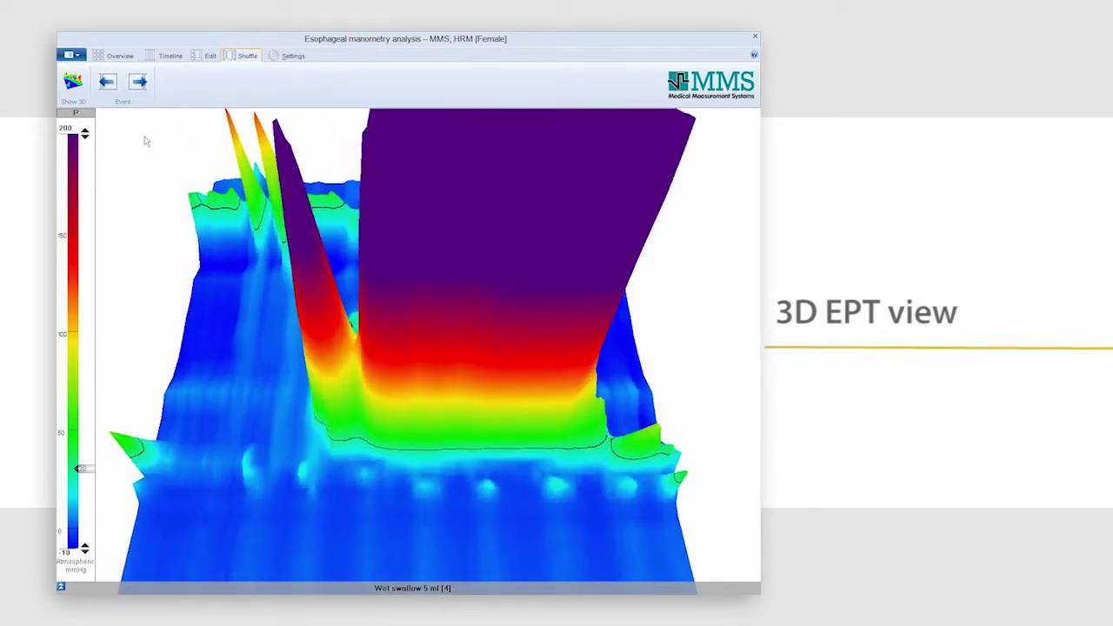